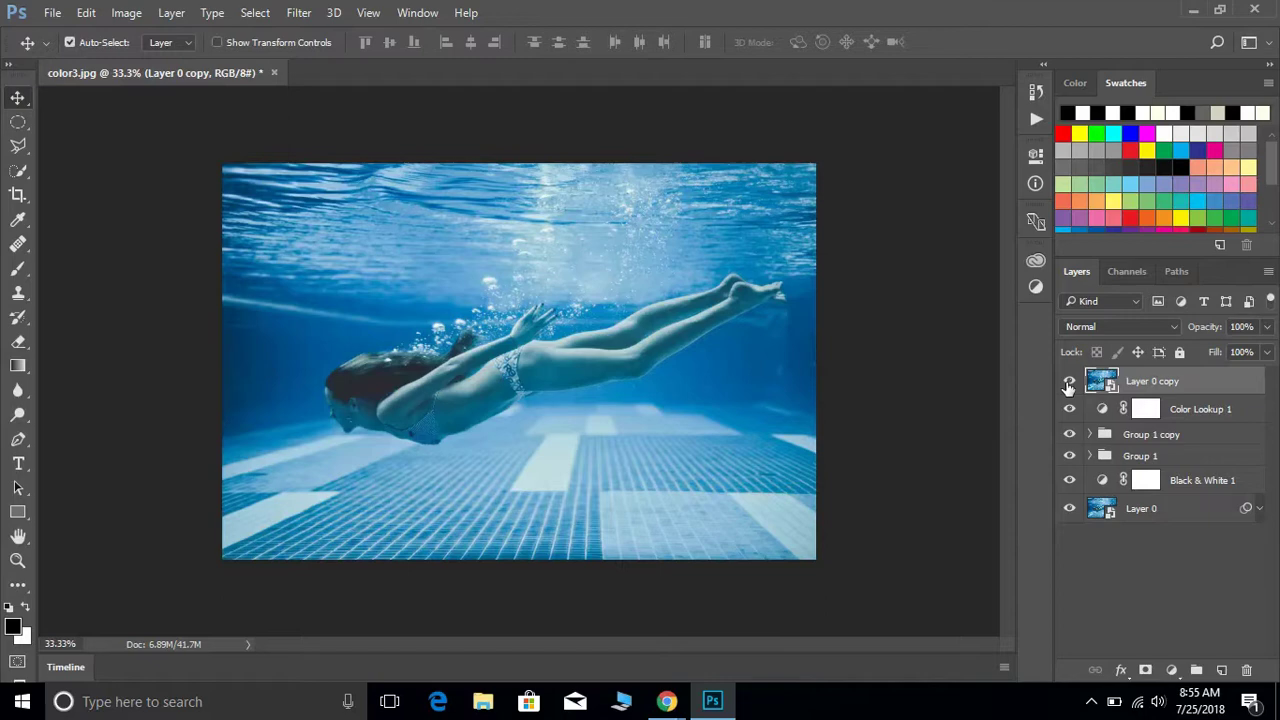
# - Toggle Layer 0 copy's visibility to preview the glitch, then open its contents as Layer 02.psb
pyautogui.click(1070, 387)
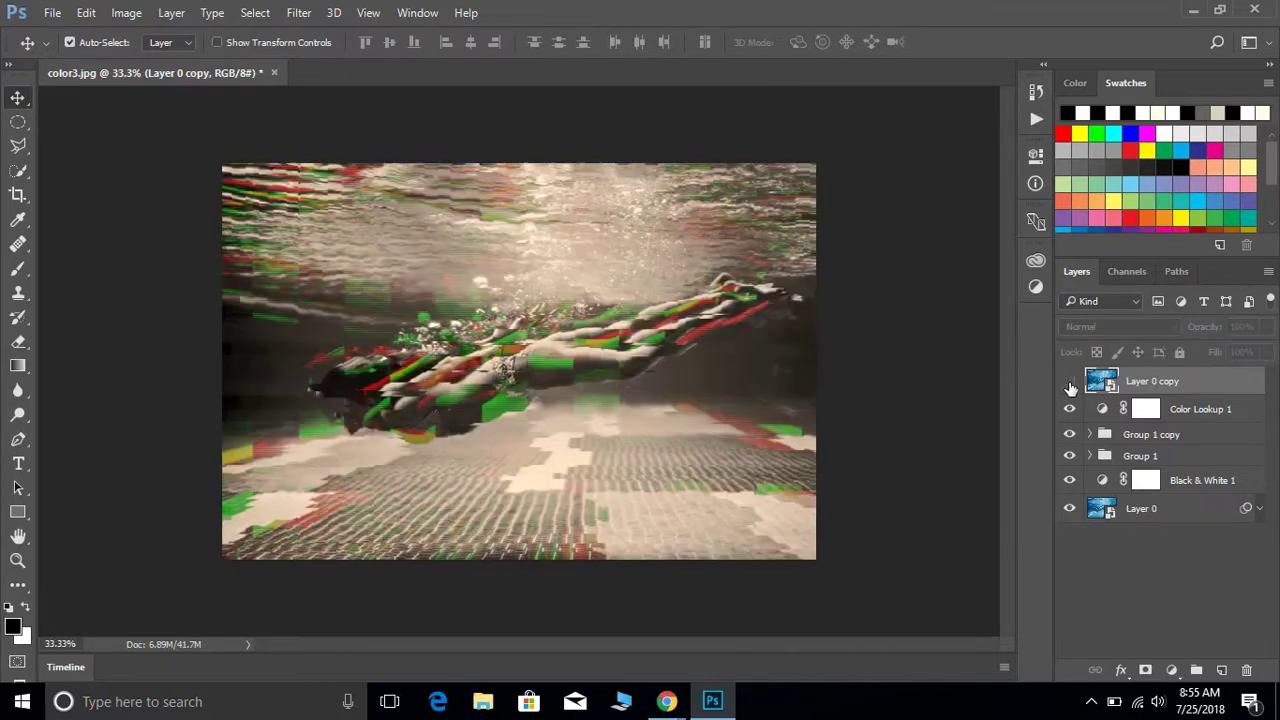
pyautogui.click(1070, 387)
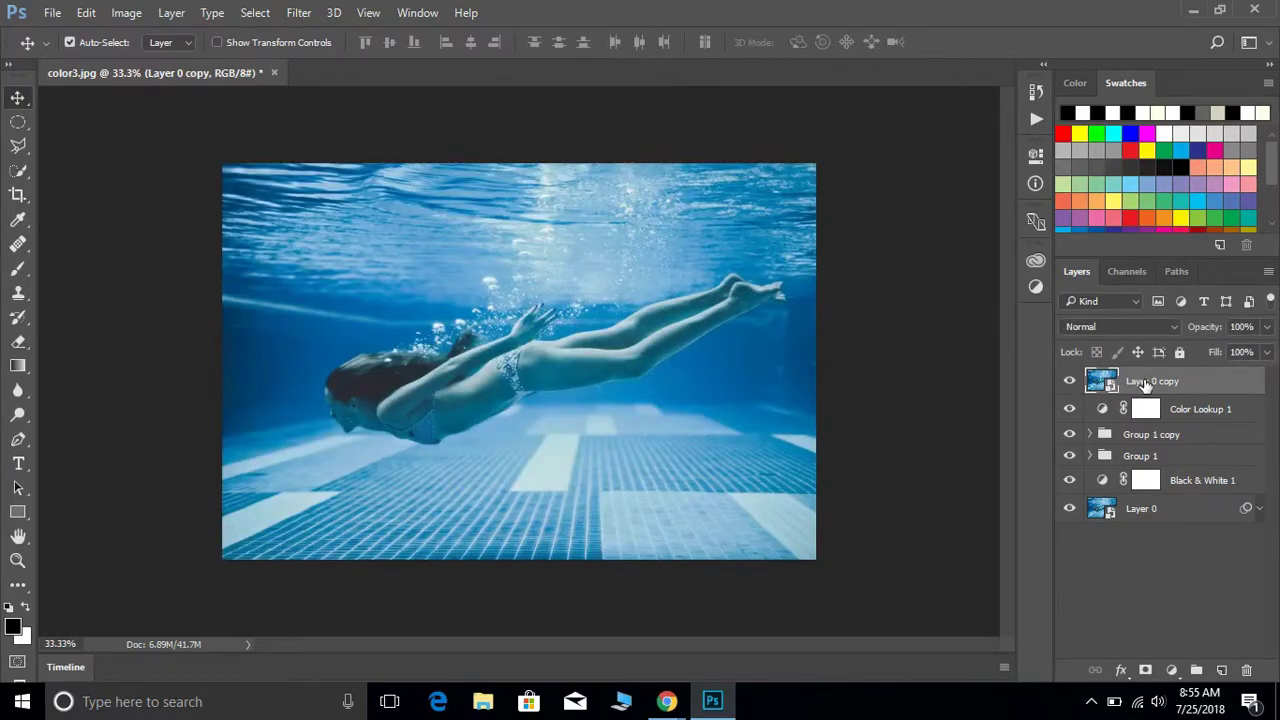
pyautogui.doubleClick(1145, 382)
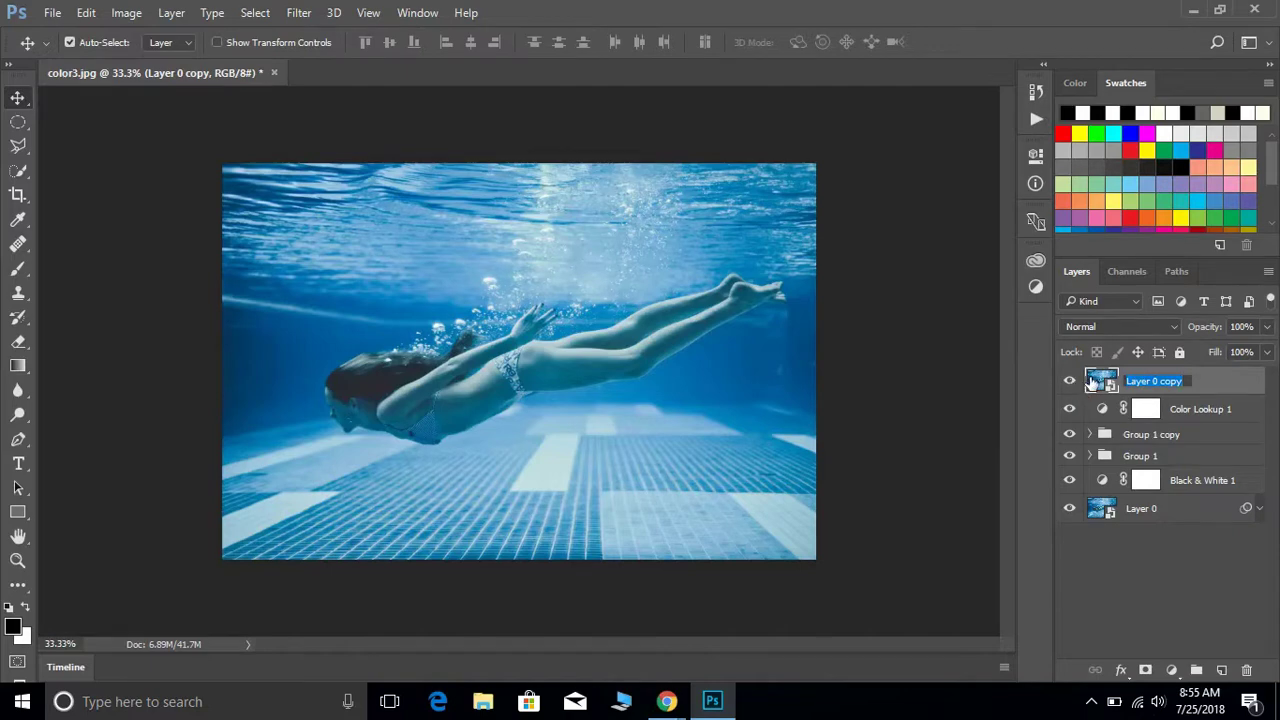
pyautogui.doubleClick(1099, 383)
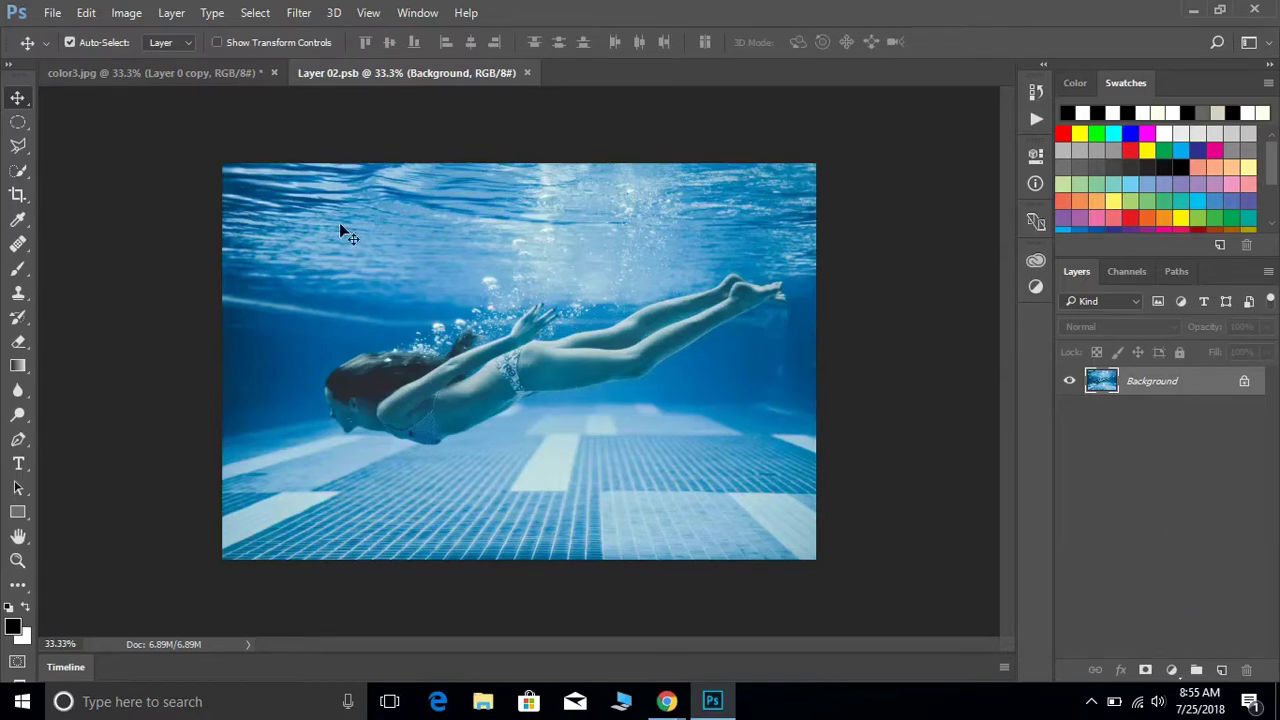
# - In Layer 02.psb, convert the locked swimmer Background into an editable layer named Layer 0
pyautogui.click(116, 72)
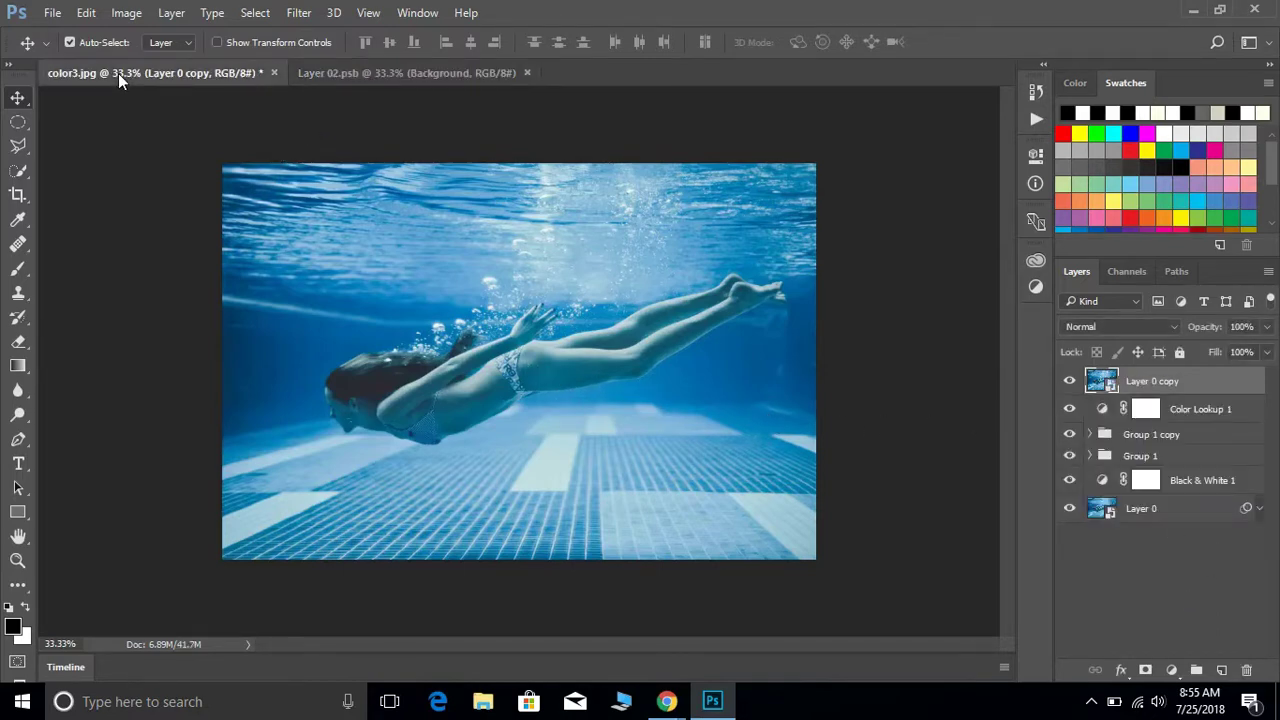
pyautogui.click(415, 77)
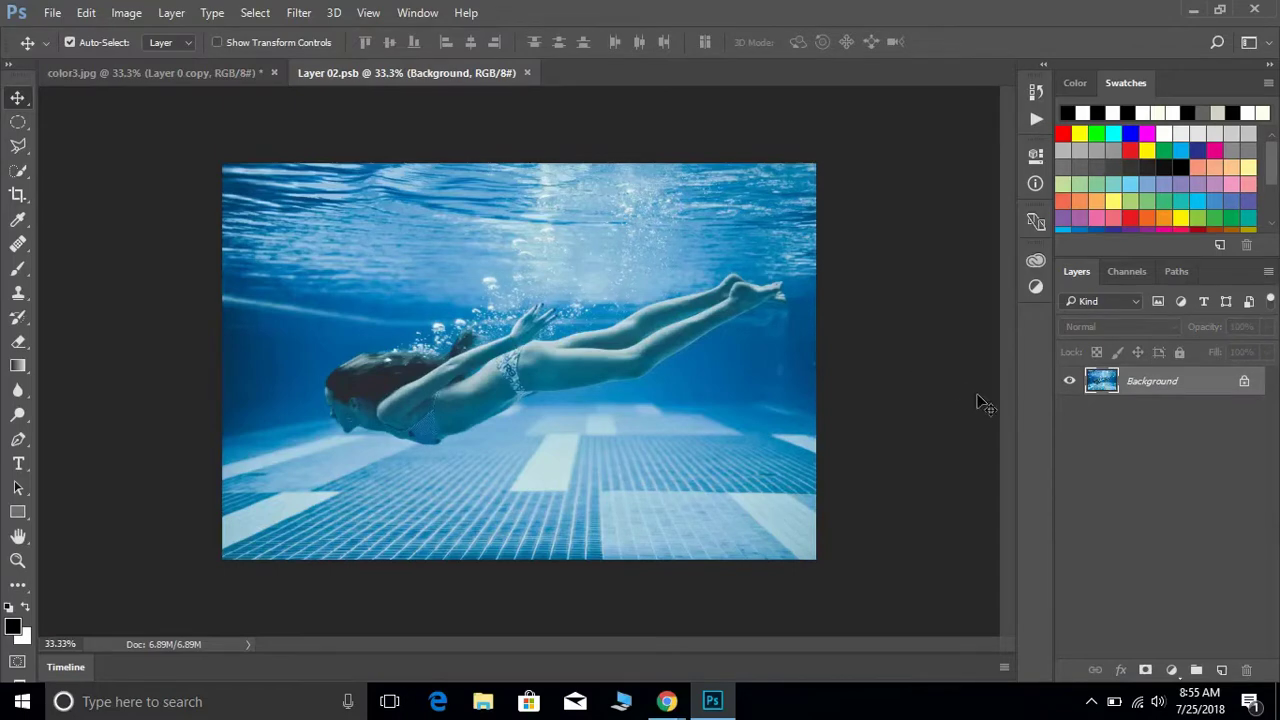
pyautogui.doubleClick(1163, 384)
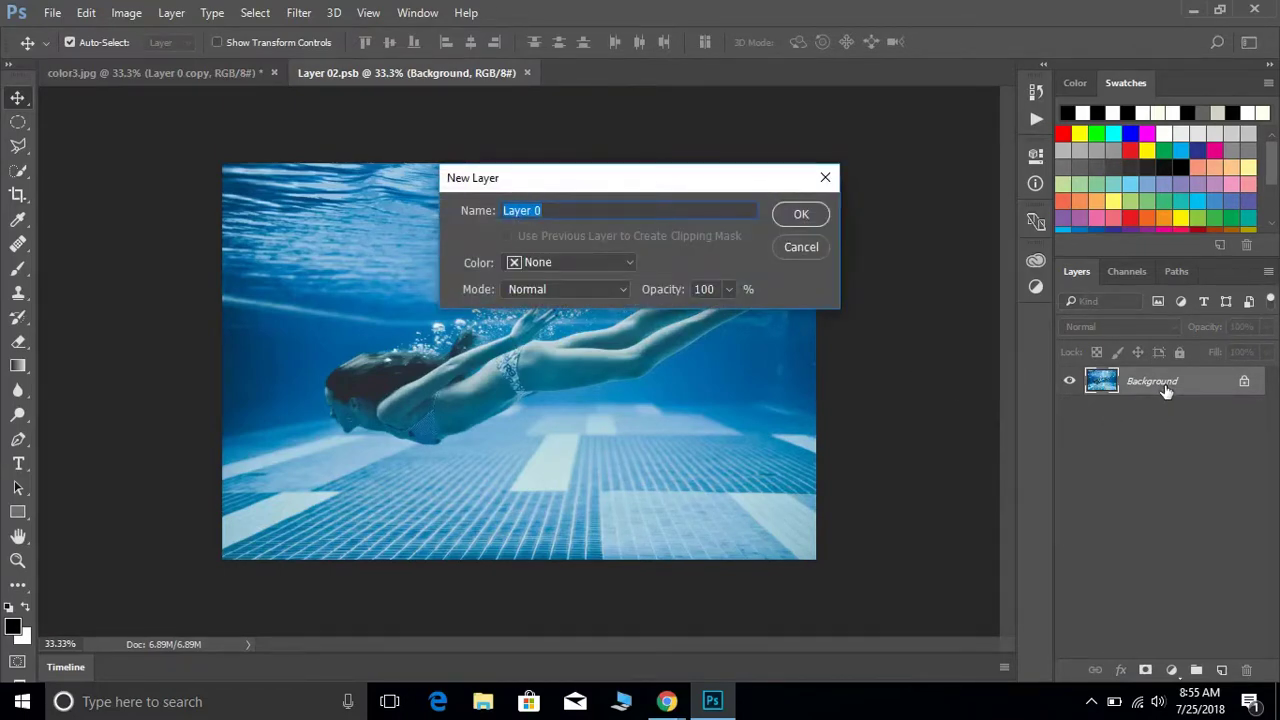
pyautogui.press('Return')
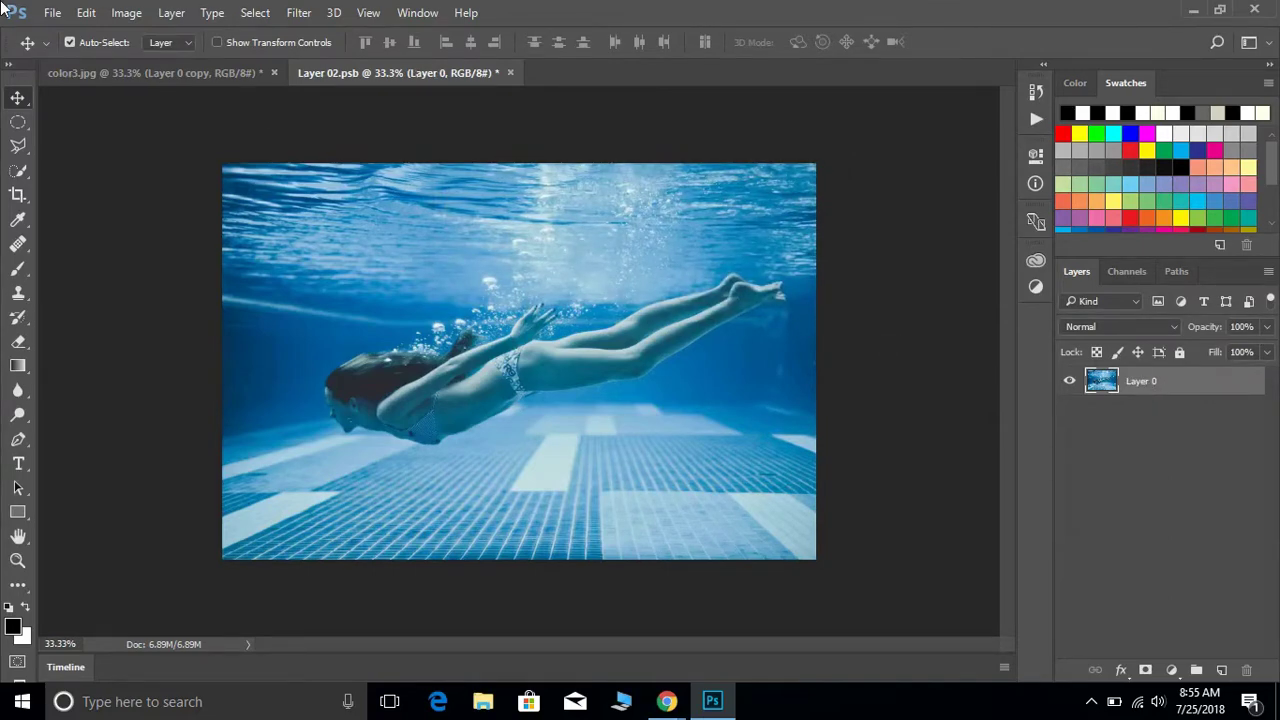
# - Place color6 as a linked layer and scale it to about 194% to fill the canvas
pyautogui.click(52, 13)
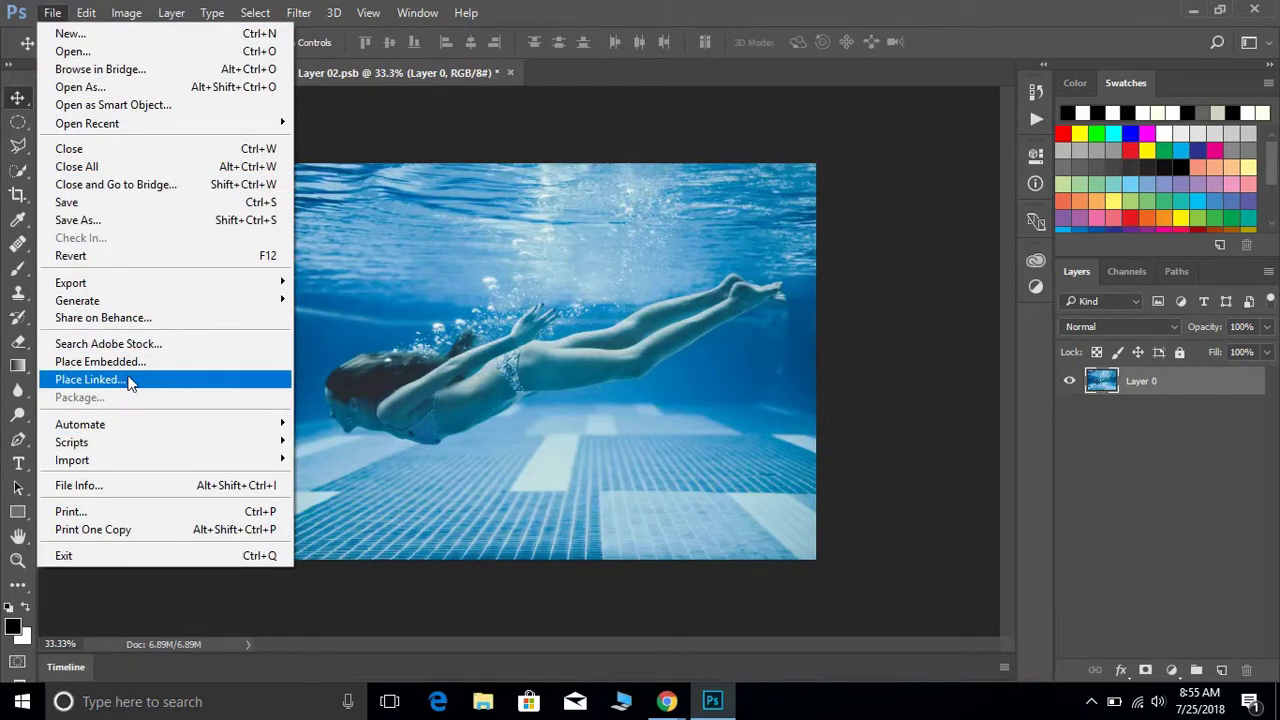
pyautogui.click(130, 382)
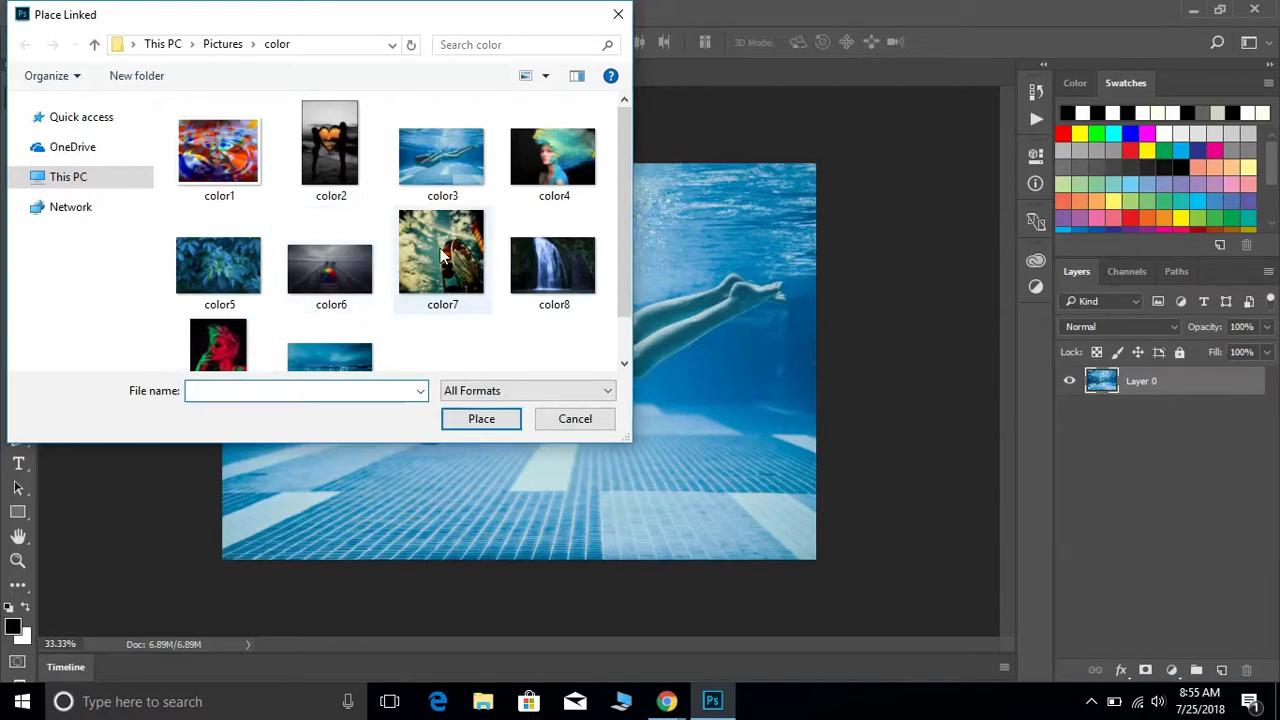
pyautogui.doubleClick(336, 255)
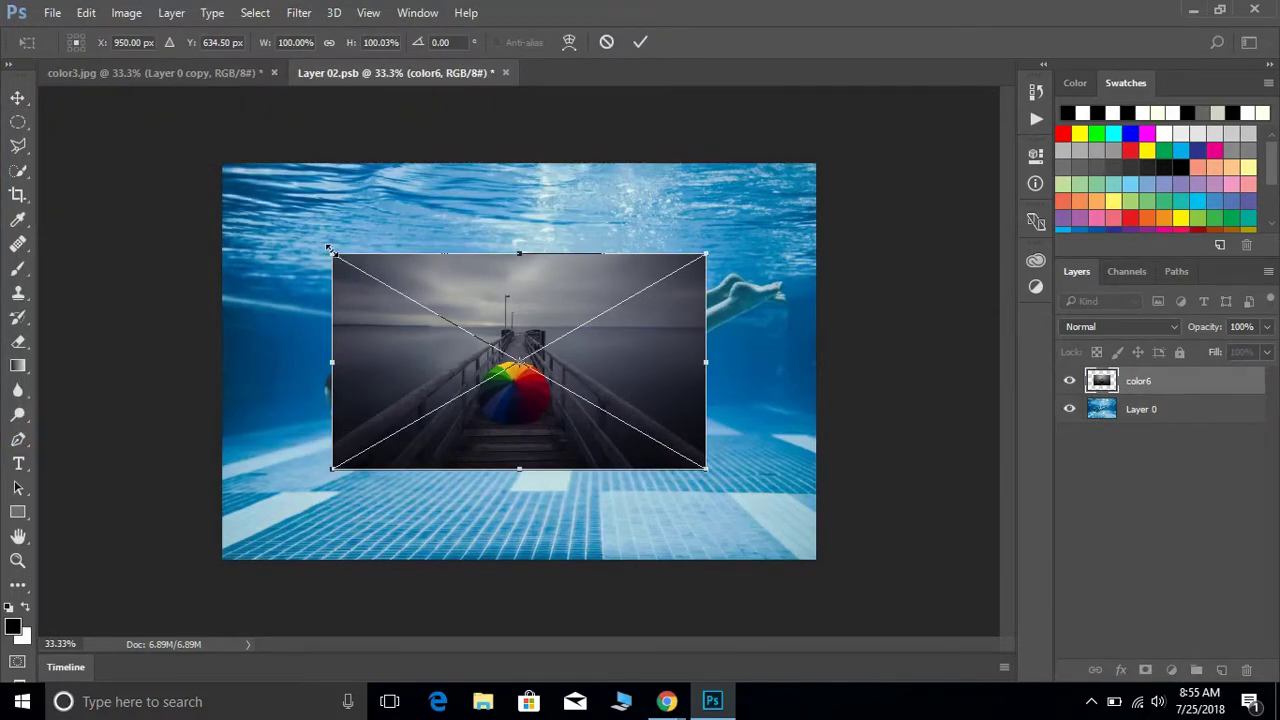
pyautogui.moveTo(329, 249); pyautogui.dragTo(156, 150)
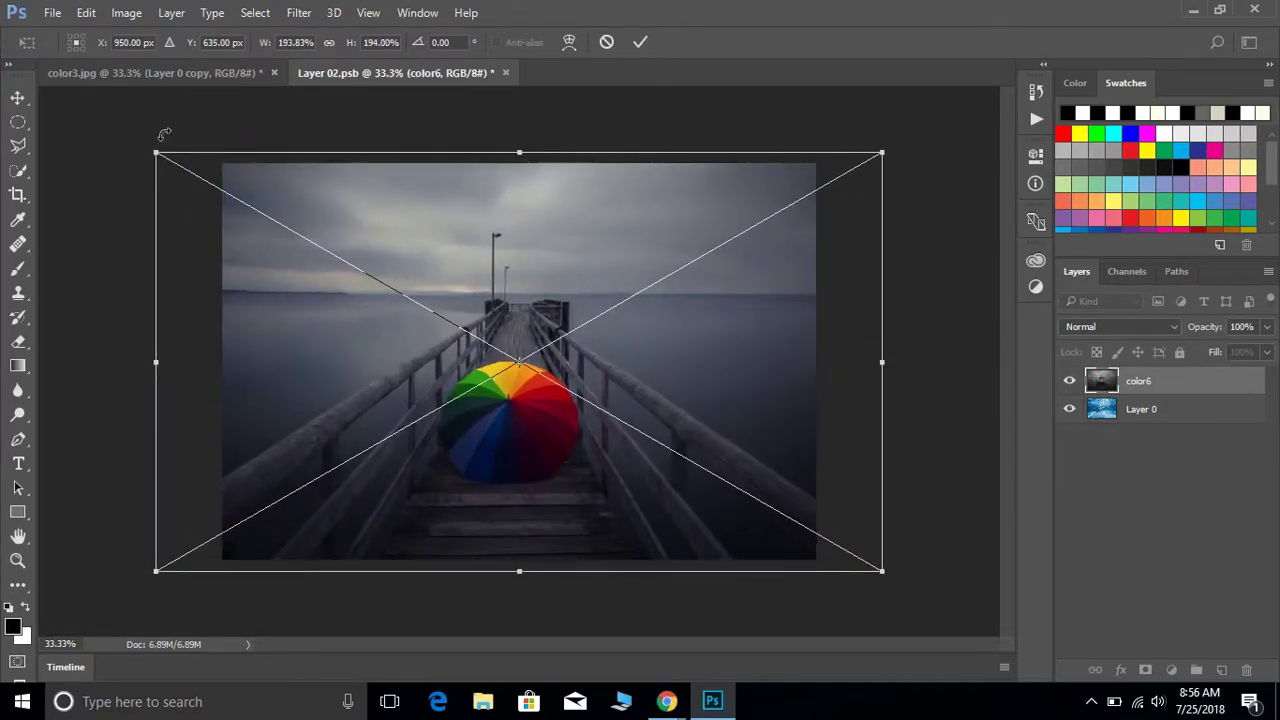
pyautogui.press('Return')
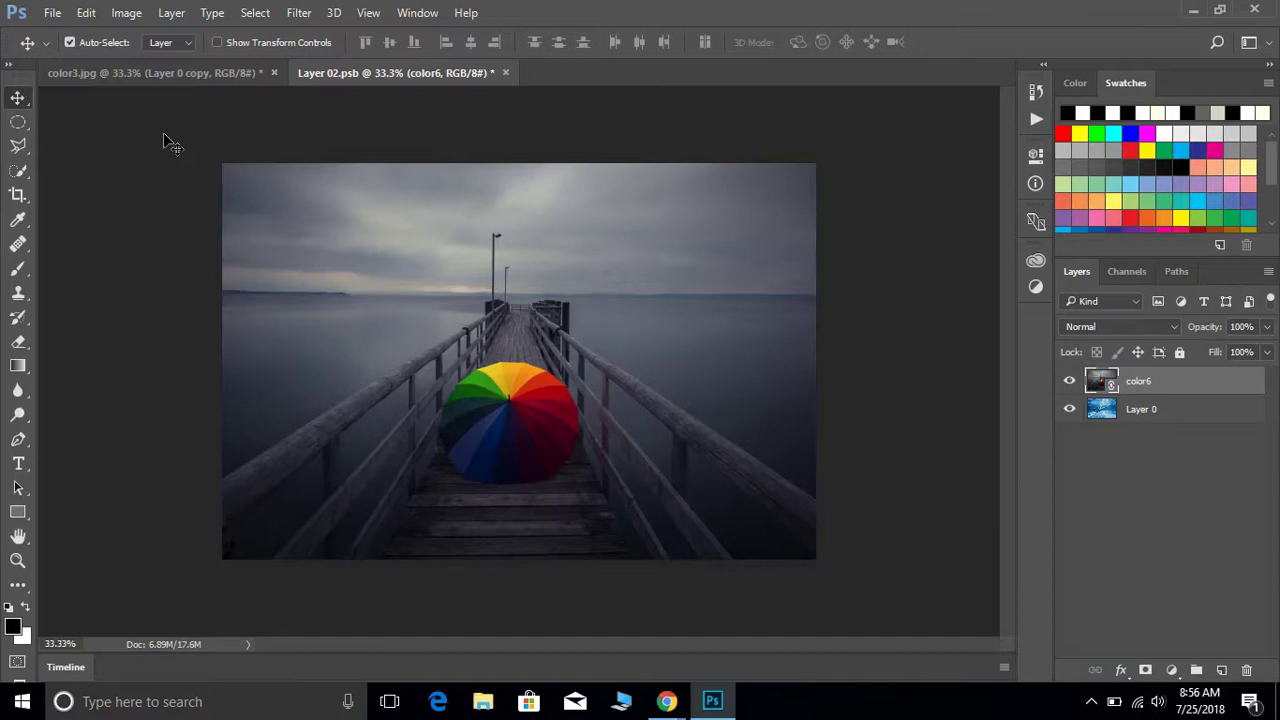
# - Delete the old swimmer layer, Layer 0, from the smart object
pyautogui.click(1185, 414)
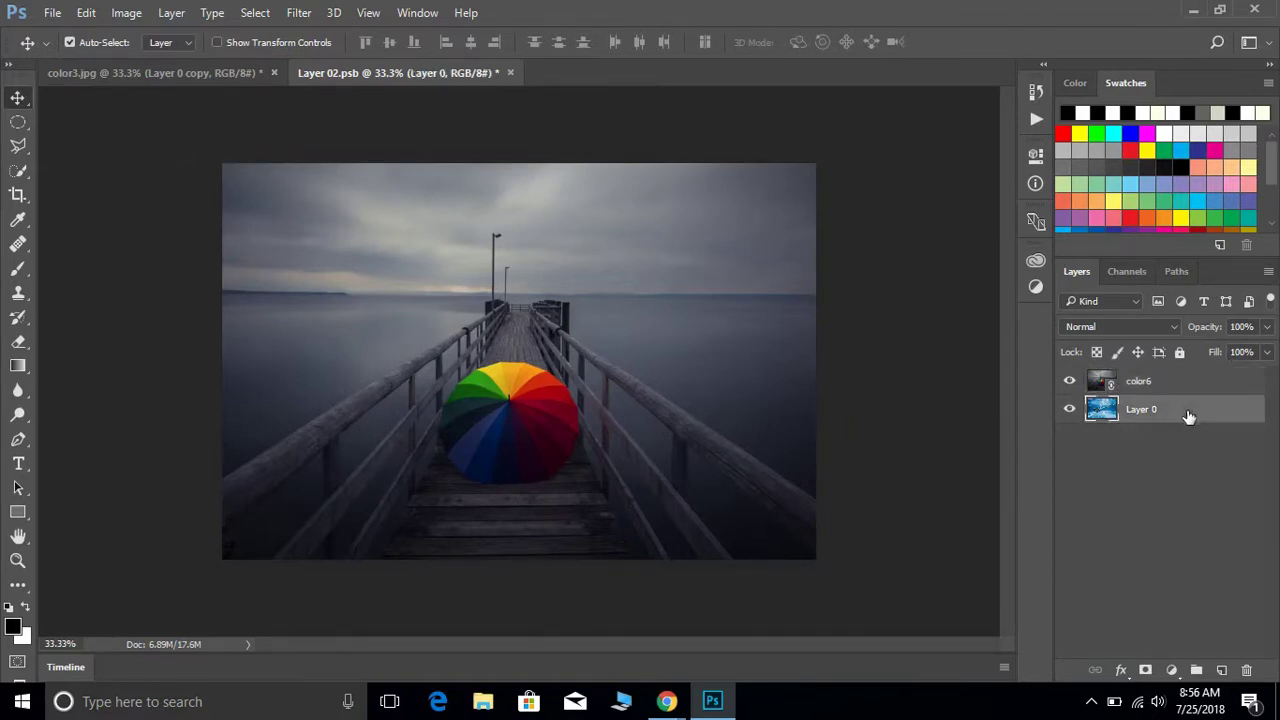
pyautogui.click(1248, 672)
pyautogui.press('Return')
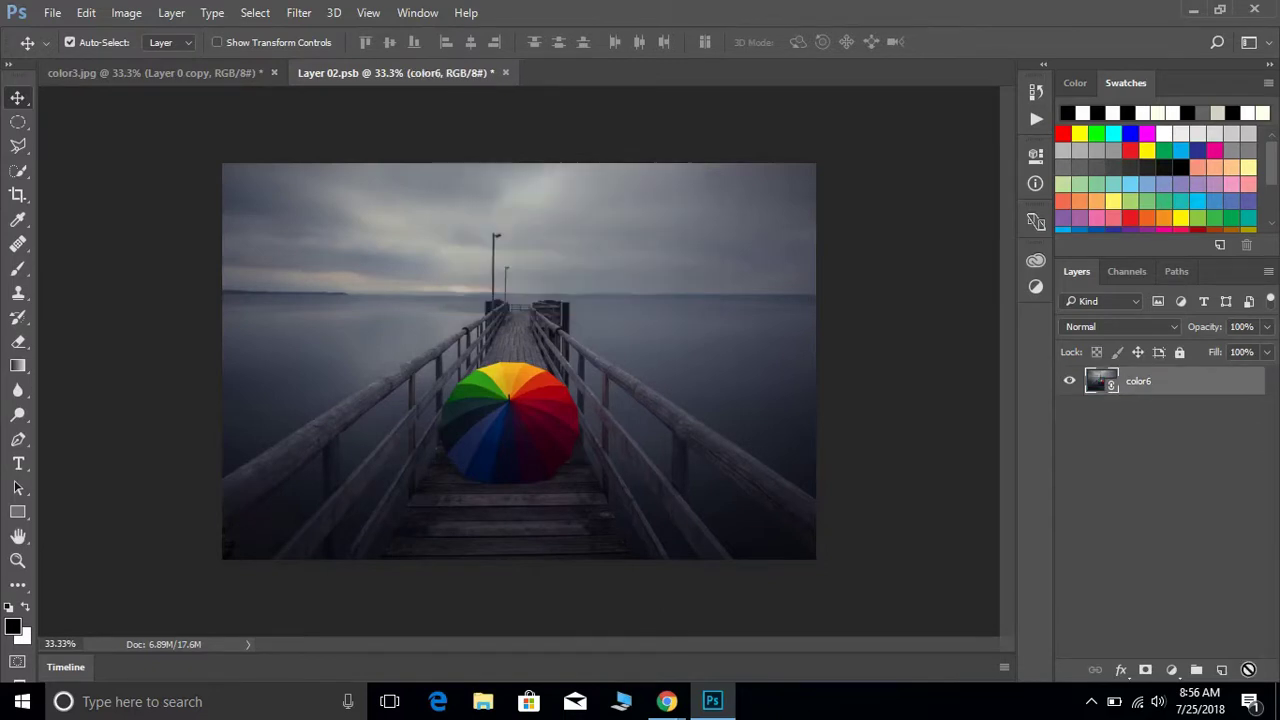
# - Save Layer 02.psb and close it to return to color3.jpg
pyautogui.press('ctrl')
pyautogui.hotkey('ctrl', 's')
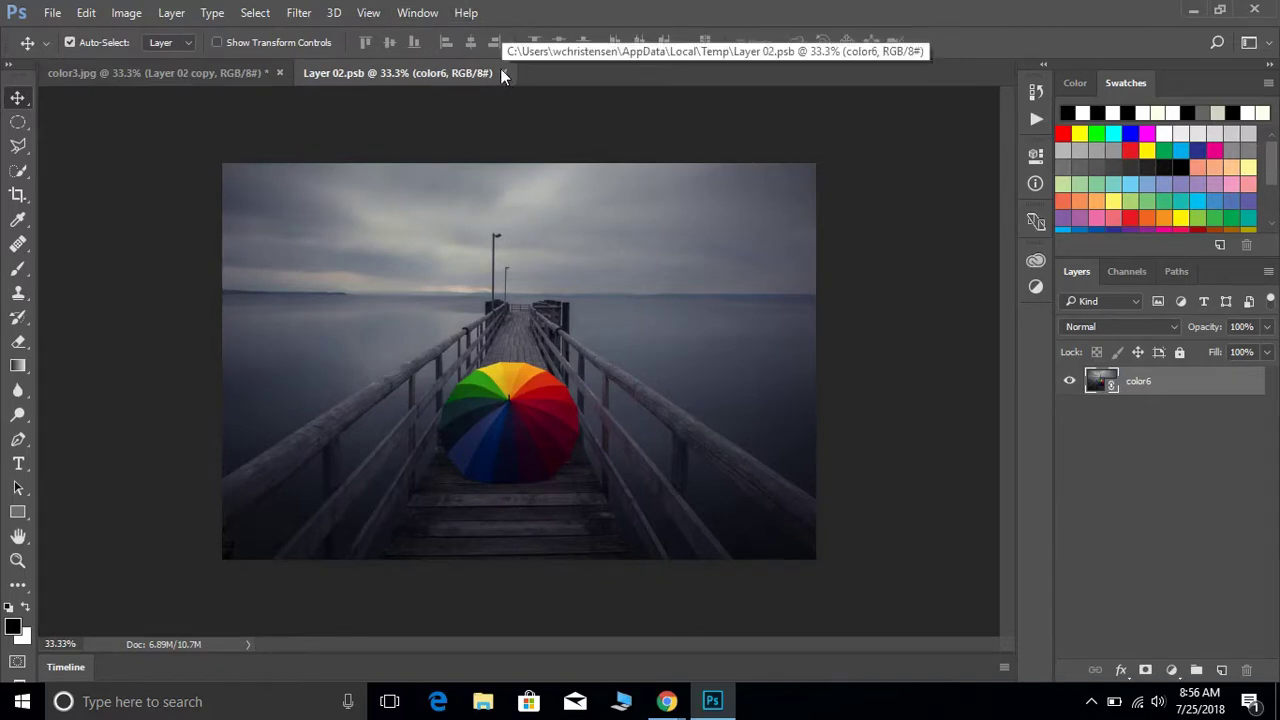
pyautogui.click(503, 73)
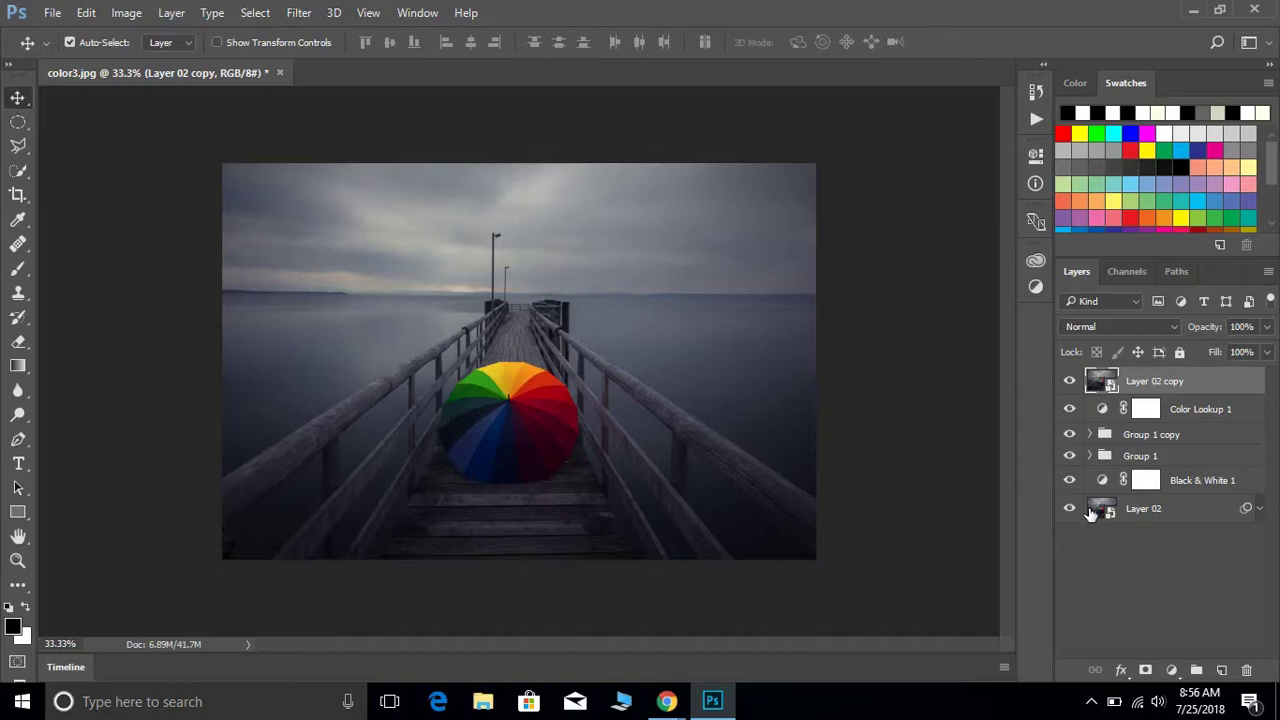
# - Expand and collapse Group 1 copy to inspect its layers
pyautogui.click(1089, 434)
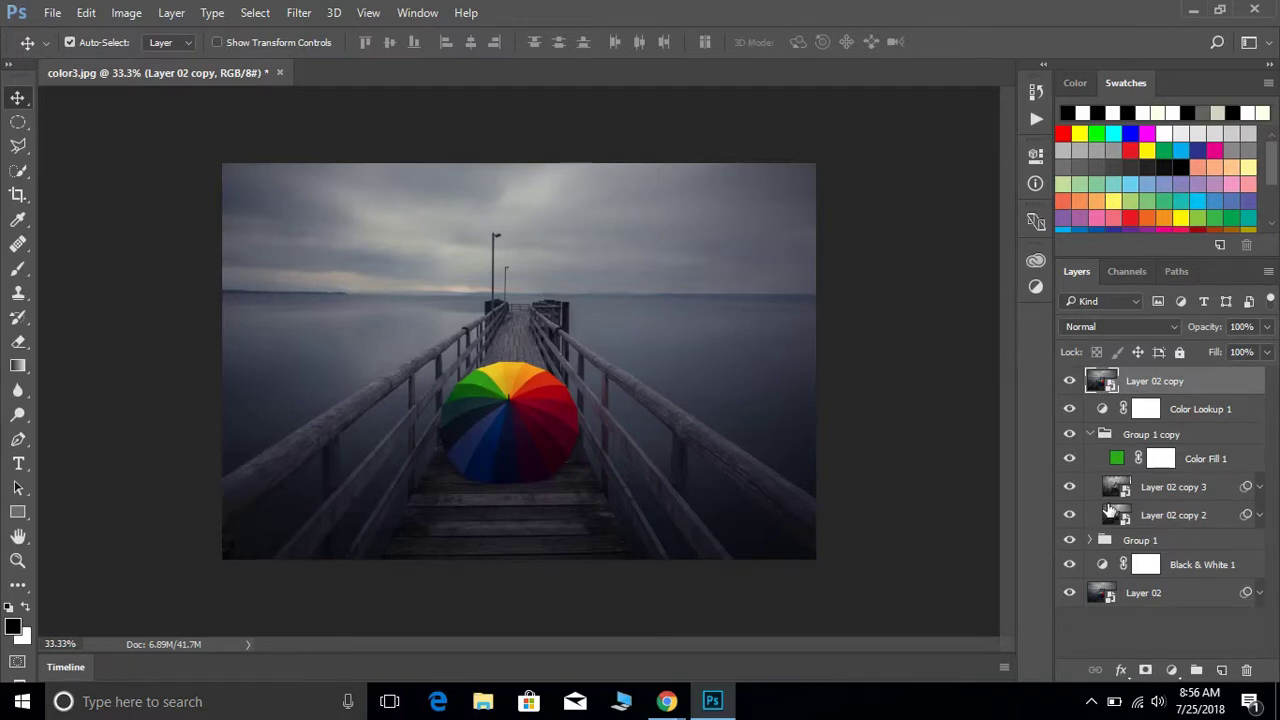
pyautogui.click(1090, 435)
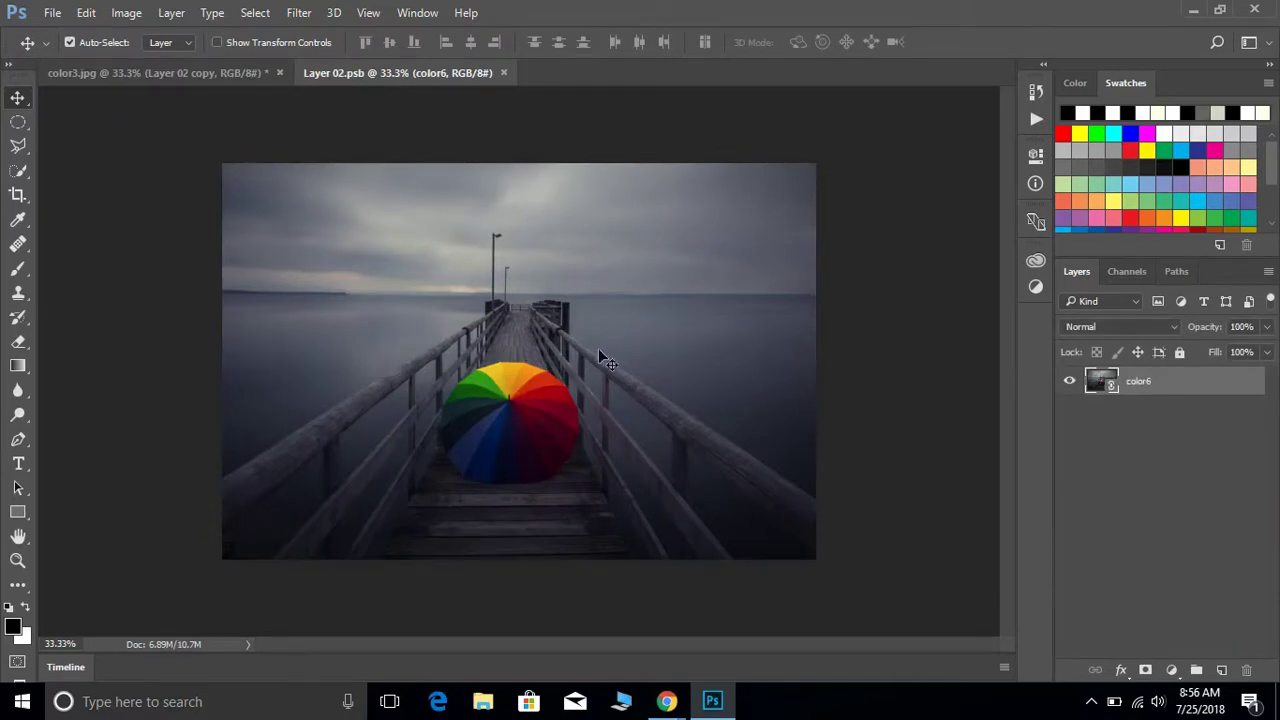
# - Place color4 as a linked layer above color6, scale it about 145%, and save
pyautogui.click(52, 14)
pyautogui.click(152, 381)
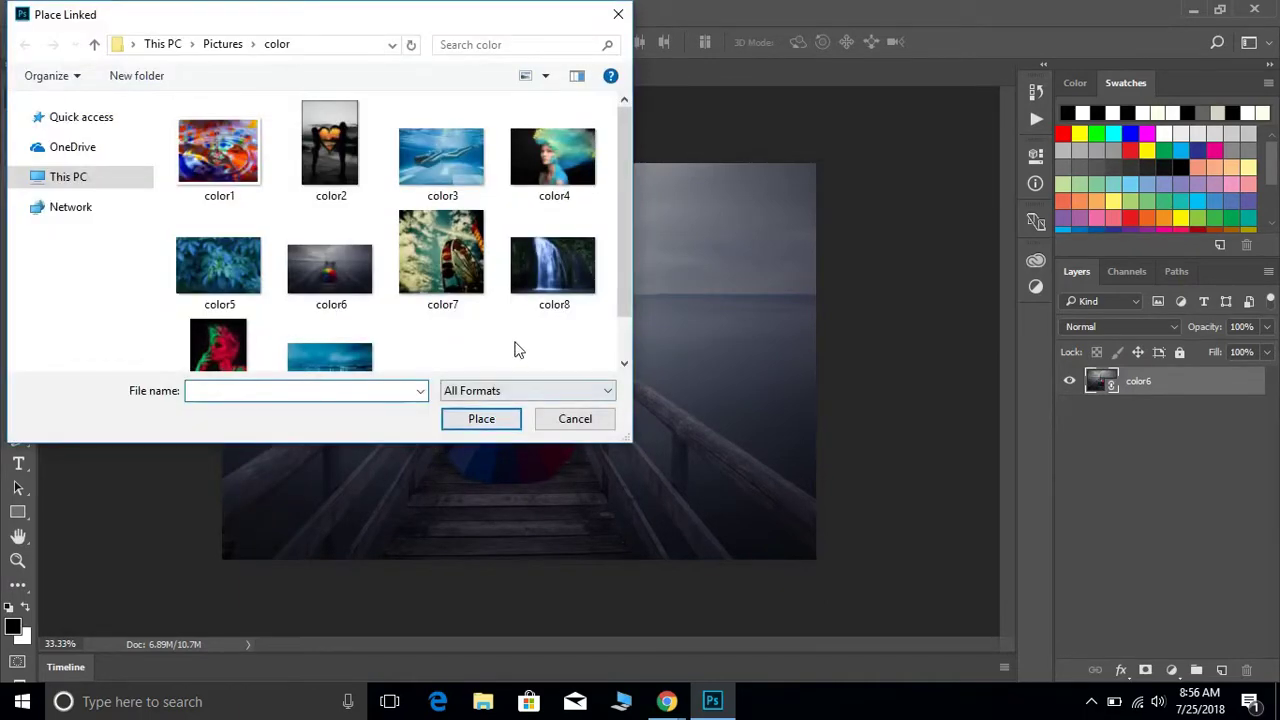
pyautogui.doubleClick(554, 170)
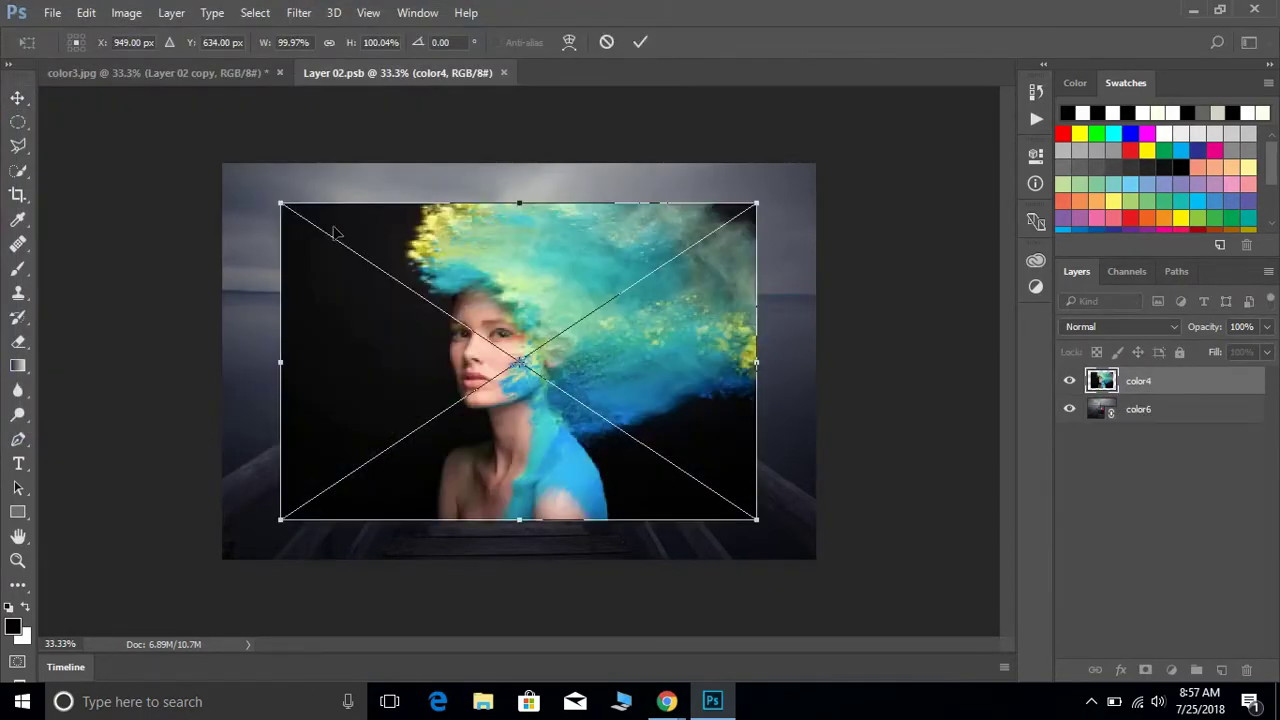
pyautogui.moveTo(281, 204); pyautogui.dragTo(170, 138)
pyautogui.press('Return')
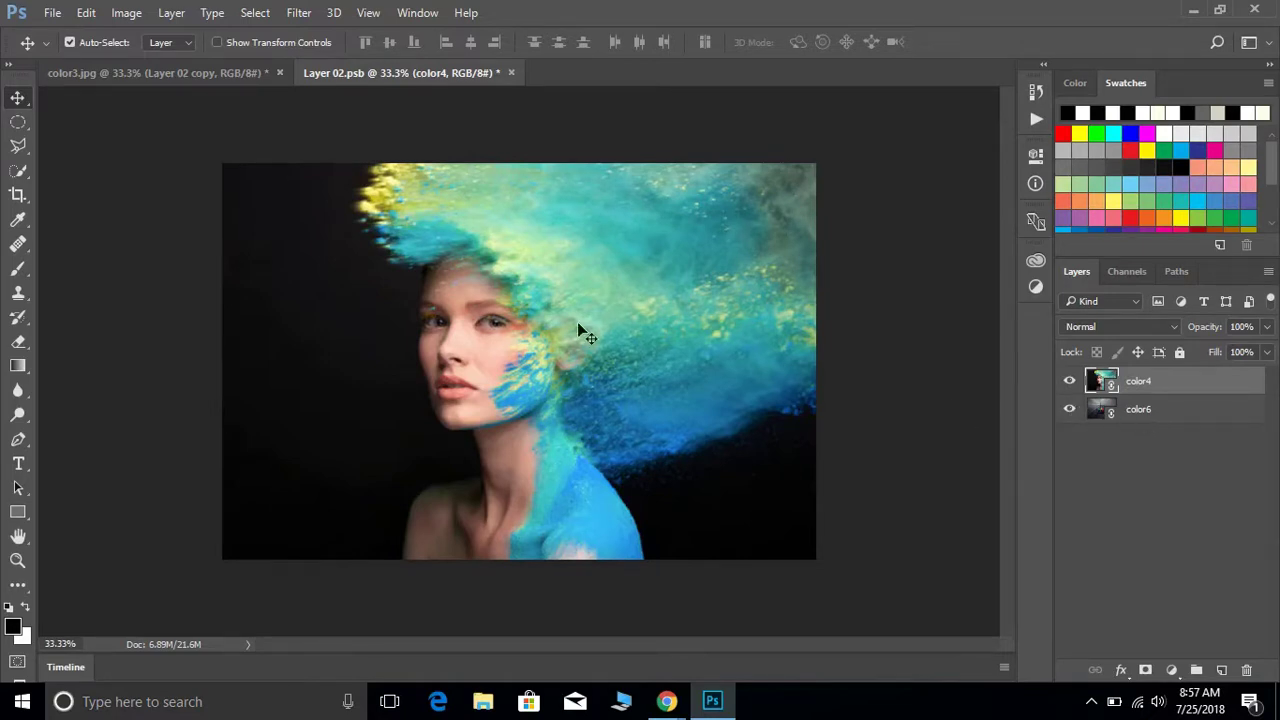
pyautogui.hotkey('ctrl', 's')
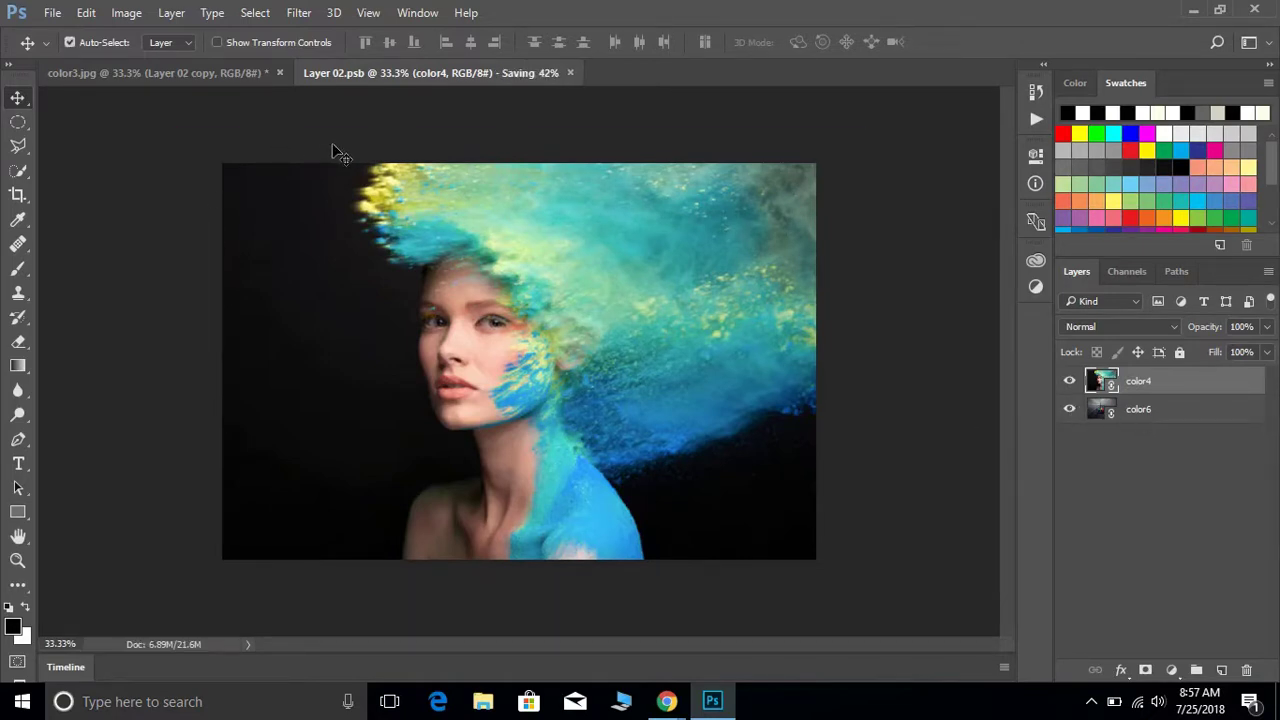
# - In color3.jpg, free-transform Layer 02 copy 3 and nudge it slightly right
pyautogui.click(244, 79)
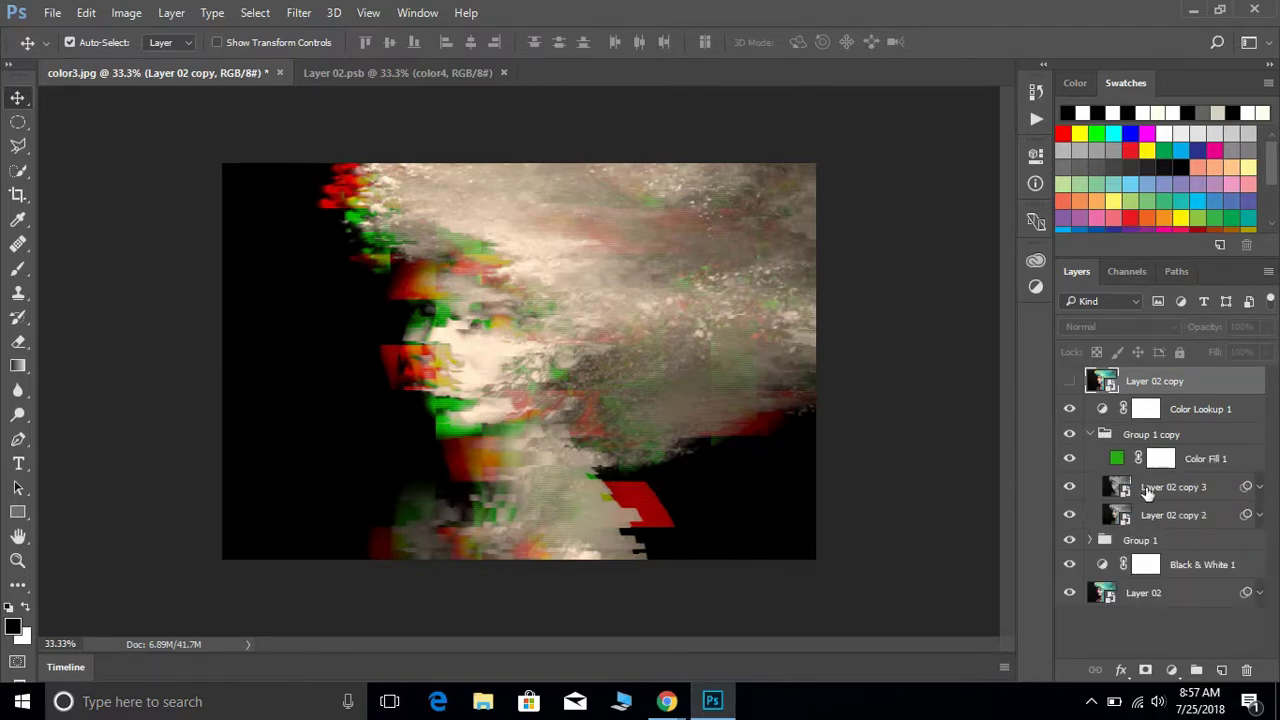
pyautogui.click(1145, 488)
pyautogui.hotkey('ctrl', 't')
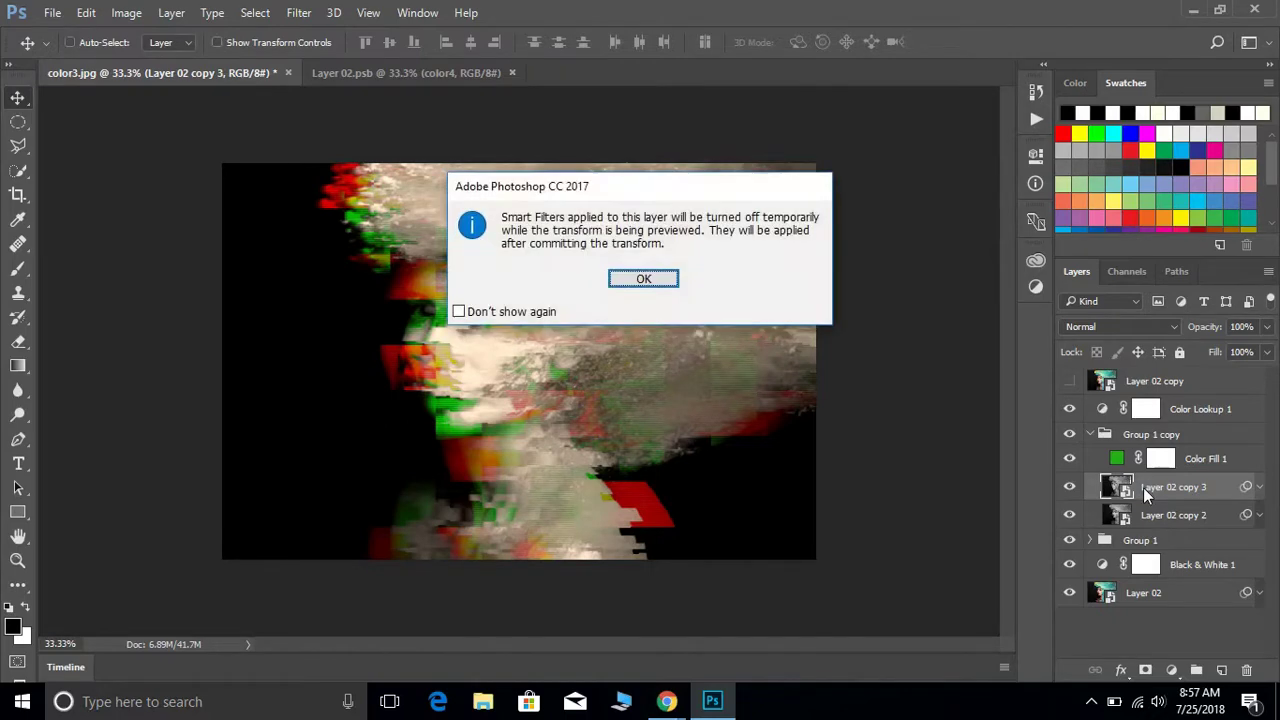
pyautogui.press('Return')
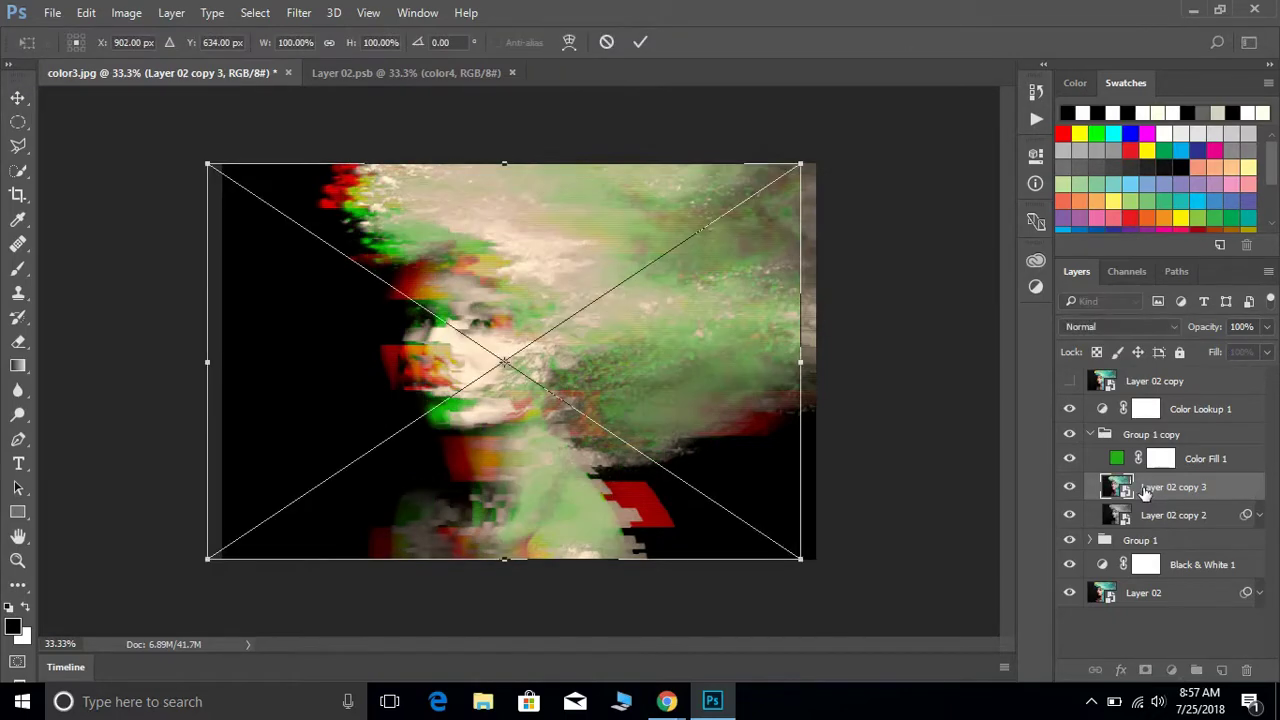
pyautogui.hotkey('shift', 'Left')
pyautogui.hotkey('shift', 'Left')
pyautogui.hotkey('shift', 'Left')
pyautogui.hotkey('shift', 'Left')
pyautogui.hotkey('shift', 'Left')
pyautogui.hotkey('shift', 'Left')
pyautogui.hotkey('shift', 'Left')
pyautogui.hotkey('shift', 'Left')
pyautogui.hotkey('shift', 'Left')
pyautogui.hotkey('shift', 'Left')
pyautogui.hotkey('shift', 'Left')
pyautogui.hotkey('shift', 'Left')
pyautogui.hotkey('shift', 'Left')
pyautogui.hotkey('shift', 'Left')
pyautogui.hotkey('shift', 'Left')
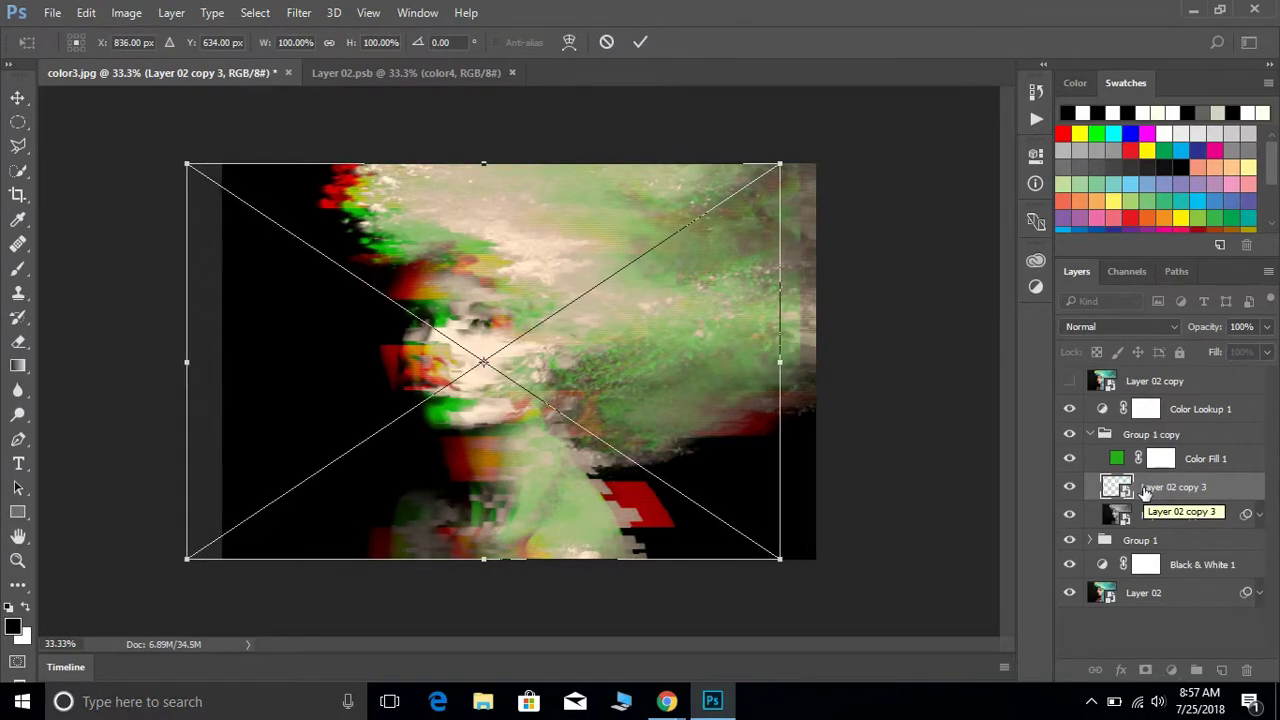
pyautogui.hotkey('shift', 'Left')
pyautogui.hotkey('shift', 'Left')
pyautogui.hotkey('shift', 'Left')
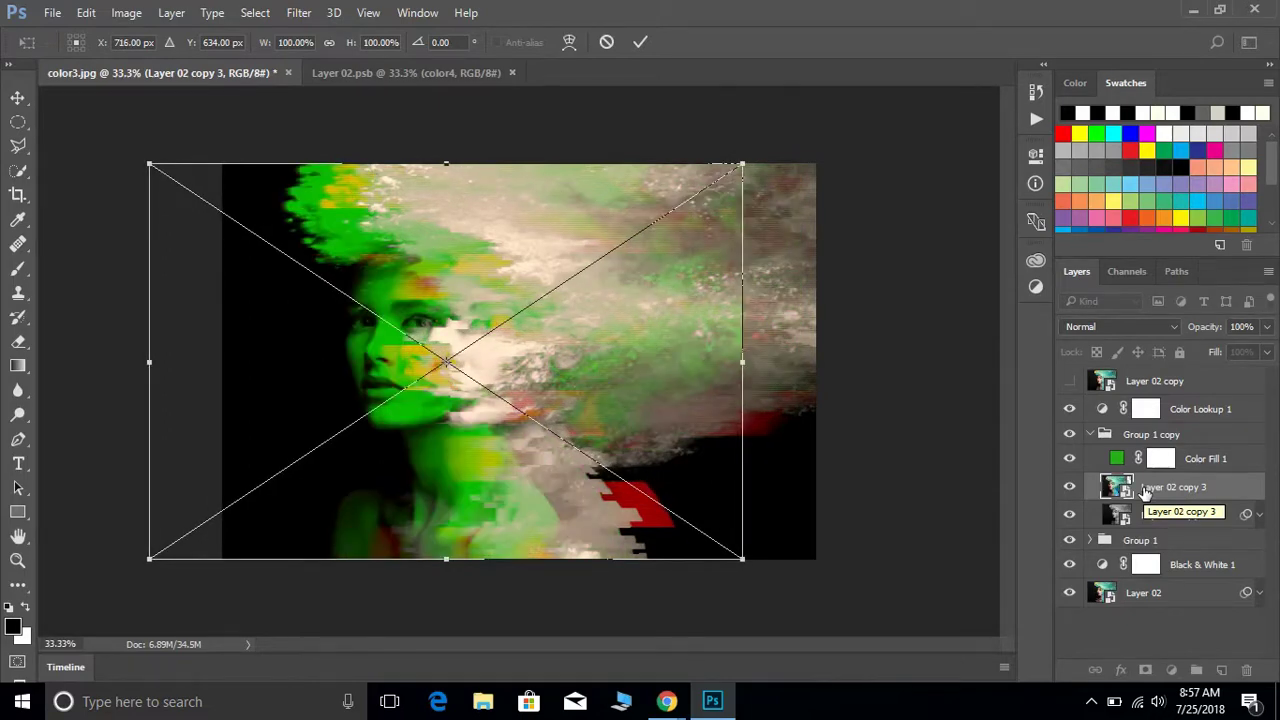
pyautogui.hotkey('shift', 'Right')
pyautogui.hotkey('shift', 'Right')
pyautogui.hotkey('shift', 'Right')
pyautogui.hotkey('shift', 'Right')
pyautogui.hotkey('shift', 'Right')
pyautogui.hotkey('shift', 'Right')
pyautogui.hotkey('shift', 'Right')
pyautogui.hotkey('shift', 'Right')
pyautogui.hotkey('shift', 'Right')
pyautogui.hotkey('shift', 'Right')
pyautogui.hotkey('shift', 'Right')
pyautogui.hotkey('shift', 'Right')
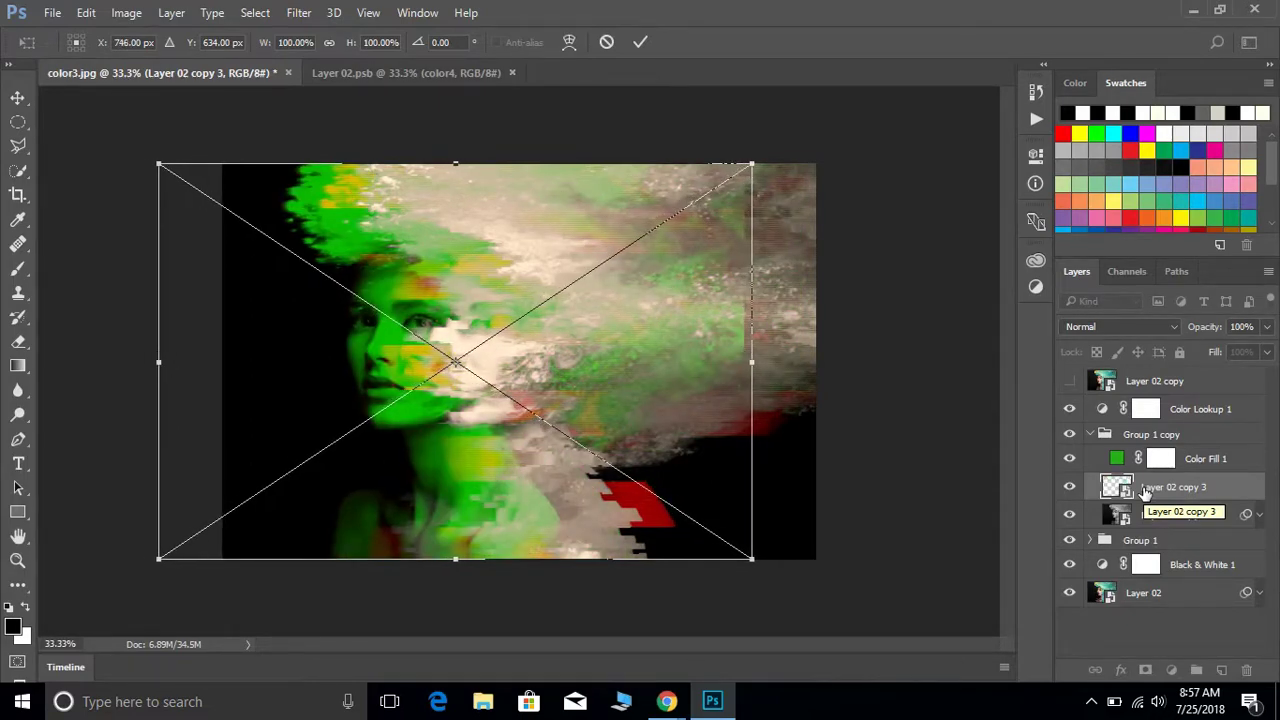
pyautogui.hotkey('shift', 'Right')
pyautogui.hotkey('shift', 'Right')
pyautogui.hotkey('shift', 'Right')
pyautogui.hotkey('shift', 'Right')
pyautogui.hotkey('shift', 'Right')
pyautogui.hotkey('shift', 'Right')
pyautogui.hotkey('shift', 'Right')
pyautogui.hotkey('shift', 'Right')
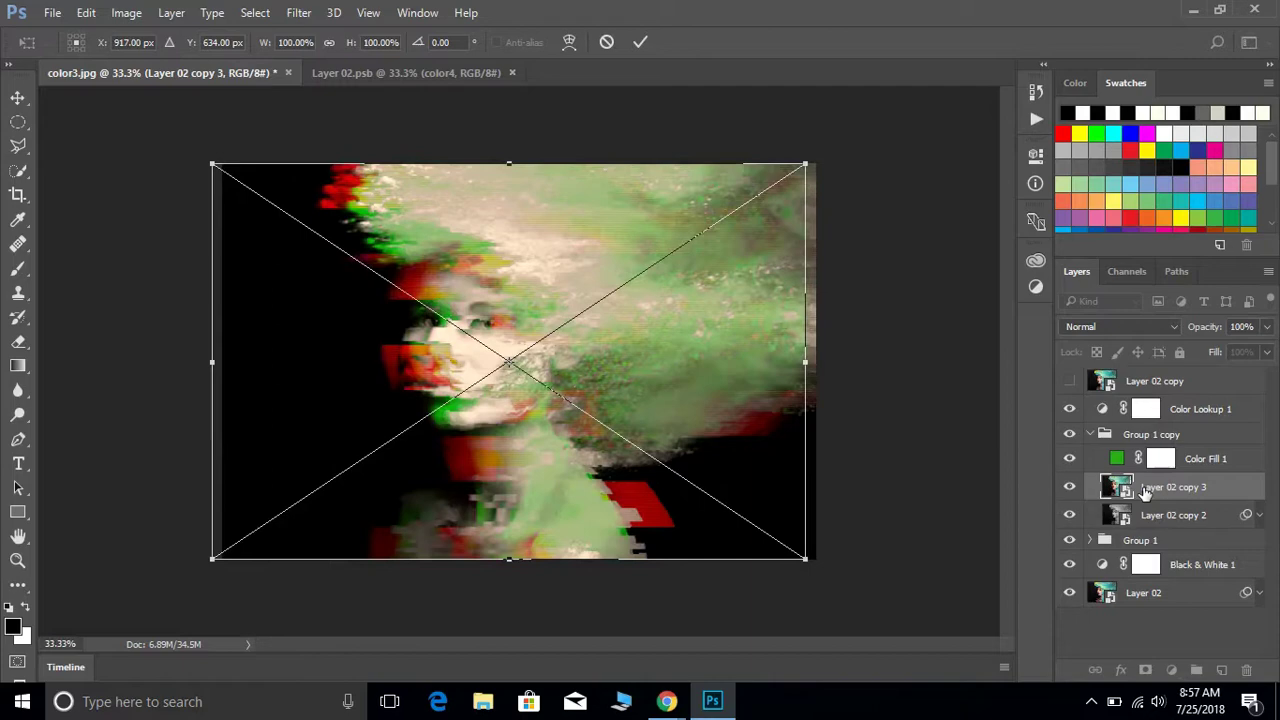
pyautogui.hotkey('shift', 'Right')
pyautogui.hotkey('shift', 'Right')
pyautogui.hotkey('shift', 'Right')
pyautogui.hotkey('shift', 'Right')
pyautogui.hotkey('shift', 'Right')
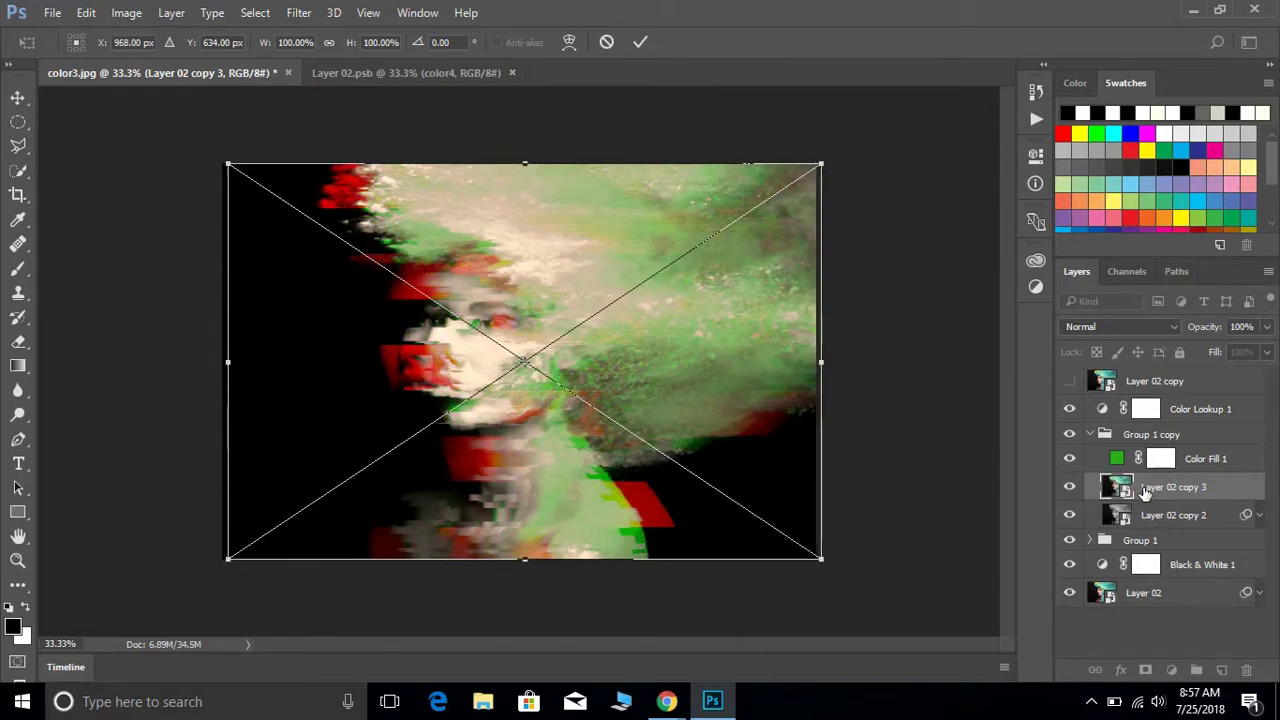
pyautogui.press('Return')
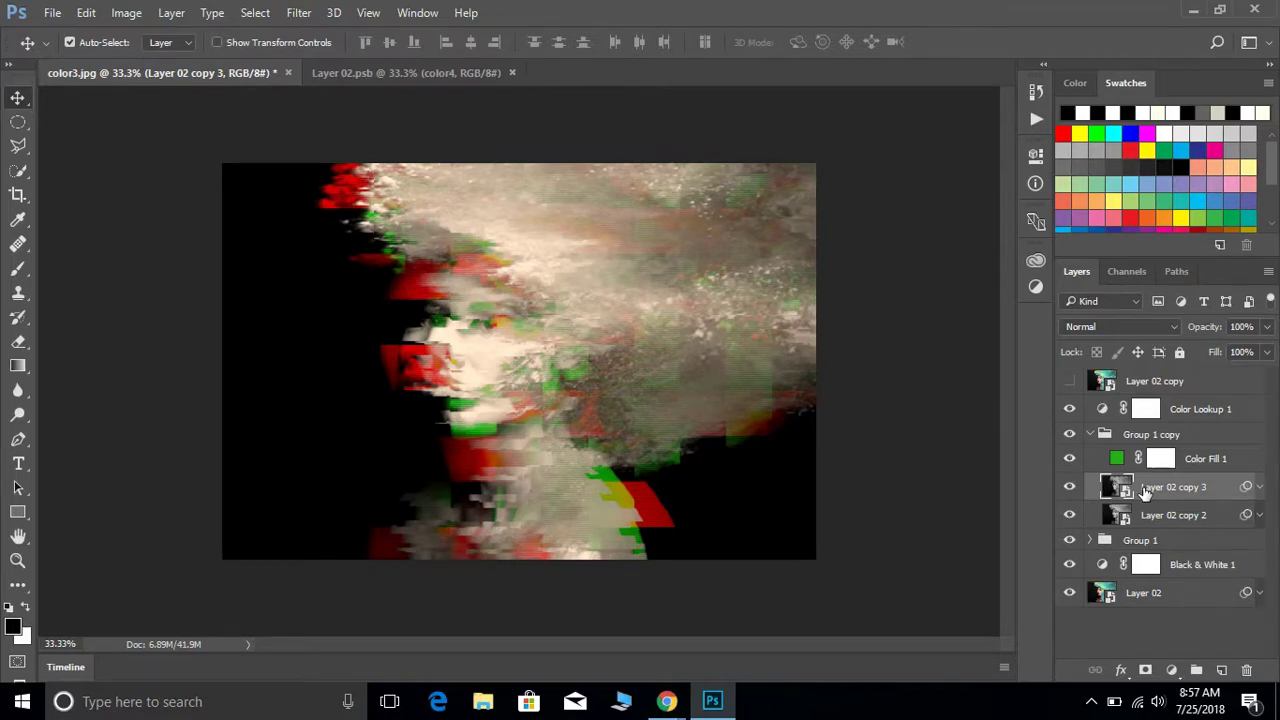
# - Open Layer 02 copy's contents and save them with color4 hidden to show the pier photo
pyautogui.click(1097, 385)
pyautogui.doubleClick(1097, 385)
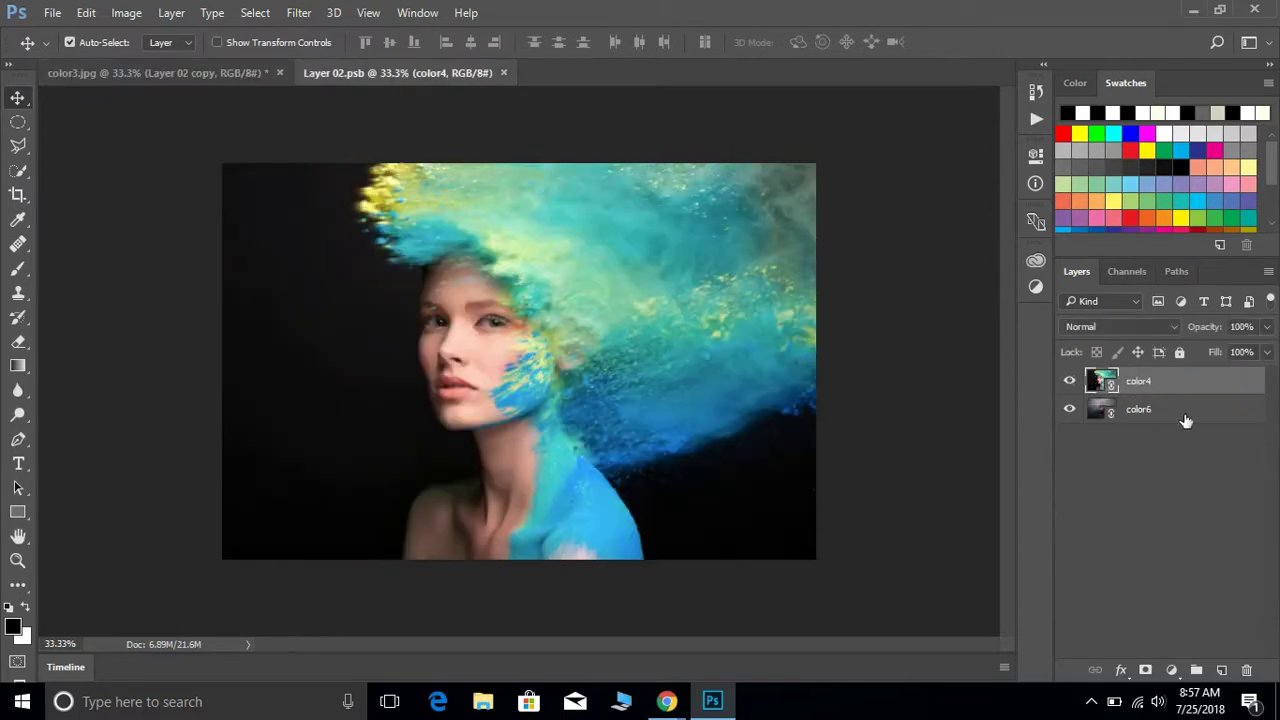
pyautogui.click(1070, 383)
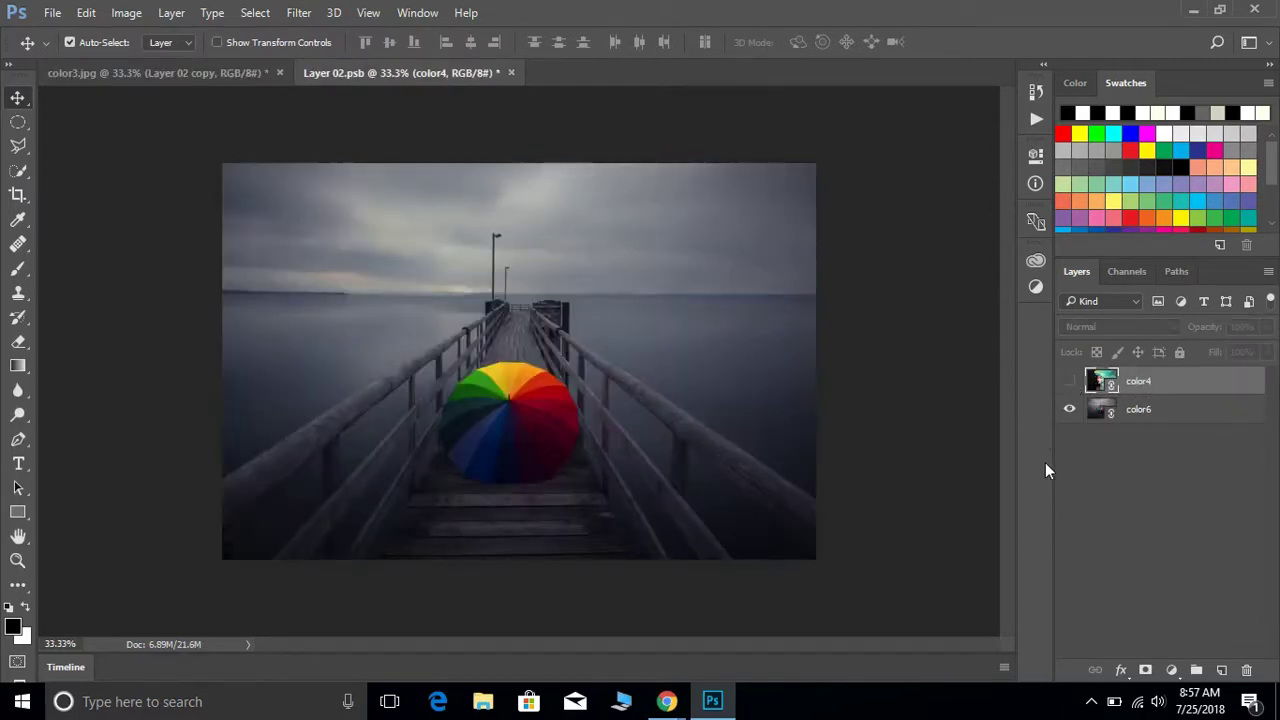
pyautogui.hotkey('ctrl', 's')
# - Make color4 visible again, save, and close Layer 02.psb
pyautogui.click(1069, 381)
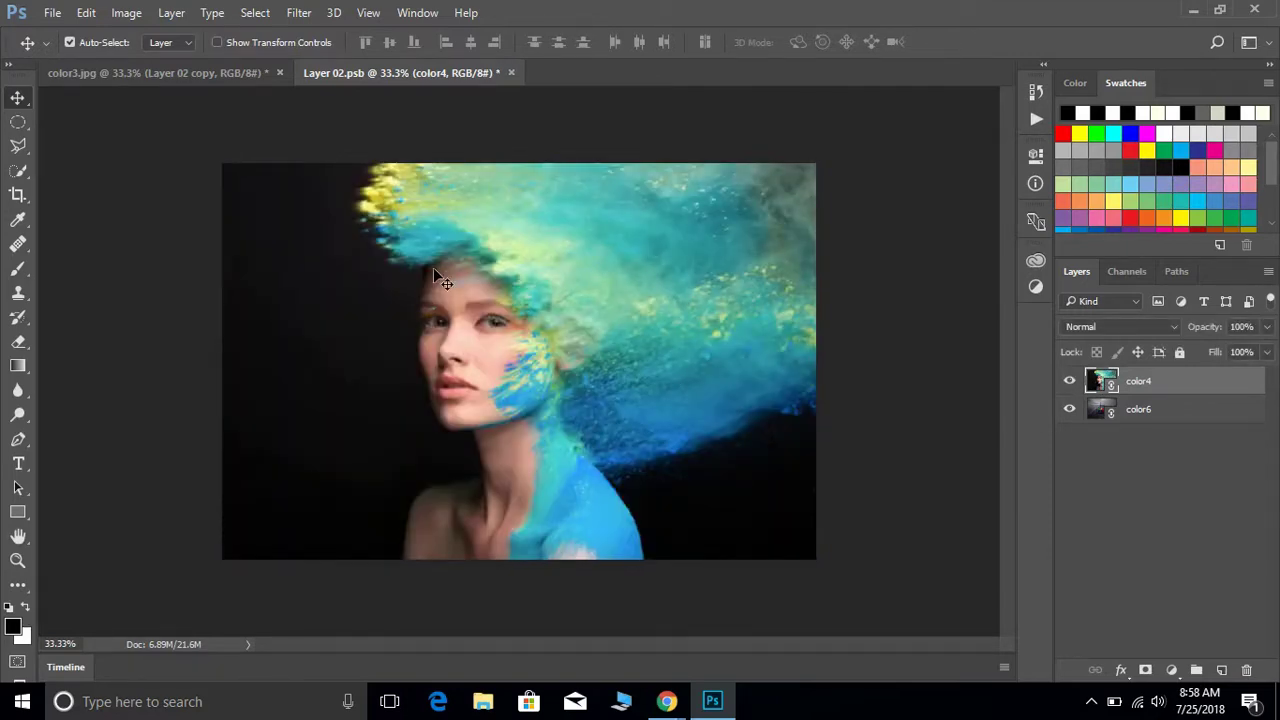
pyautogui.hotkey('ctrl', 's')
pyautogui.hotkey('ctrl', 'w')
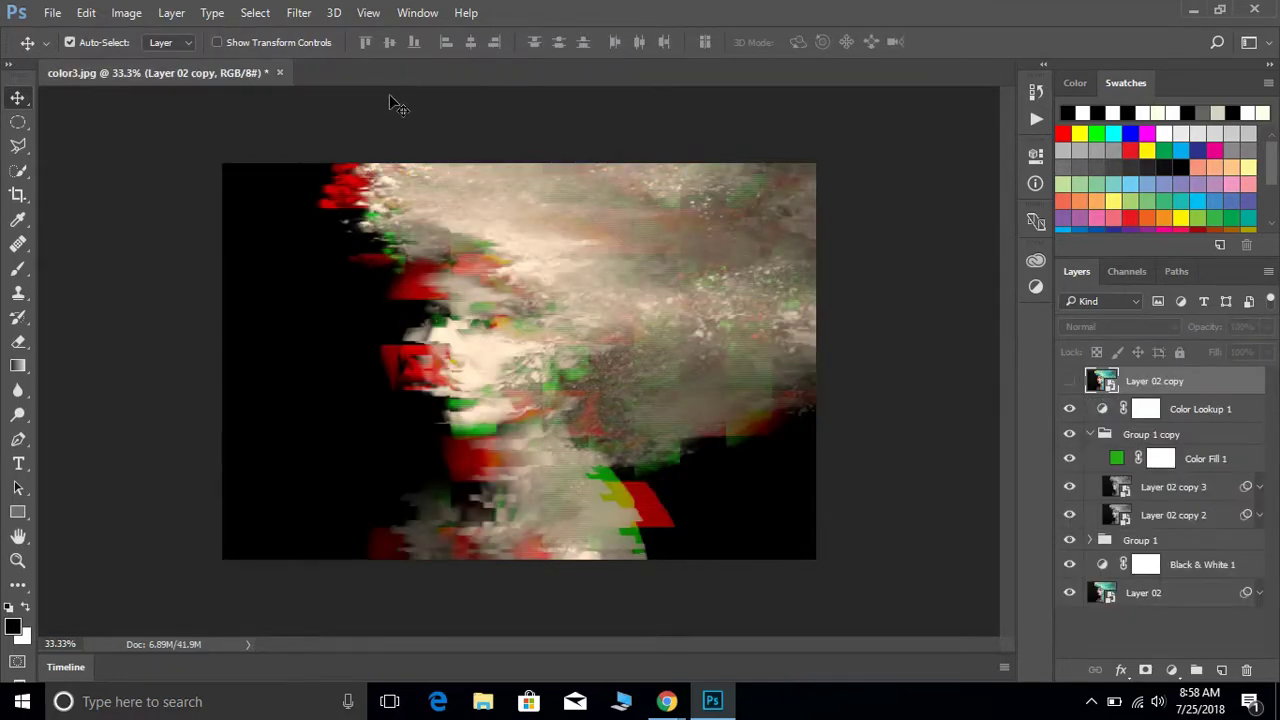